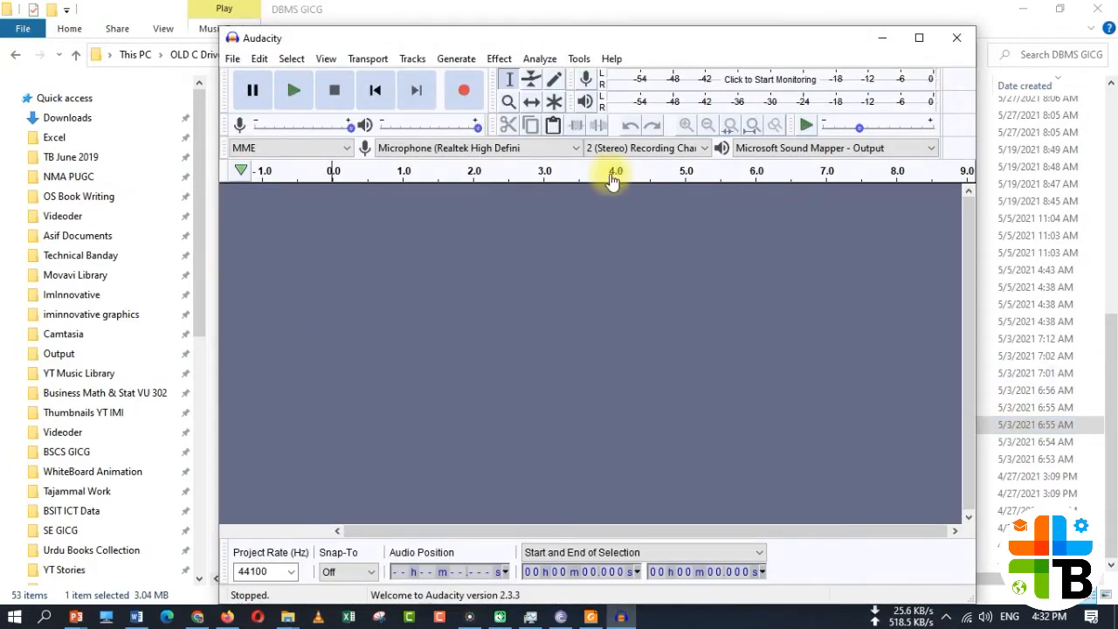
- Import the audio file Components-and-Objectices-of-Database-and-DBMS-2021-05-03 from the DBMS GICG folder into the empty project
drag(540, 45, 672, 56)
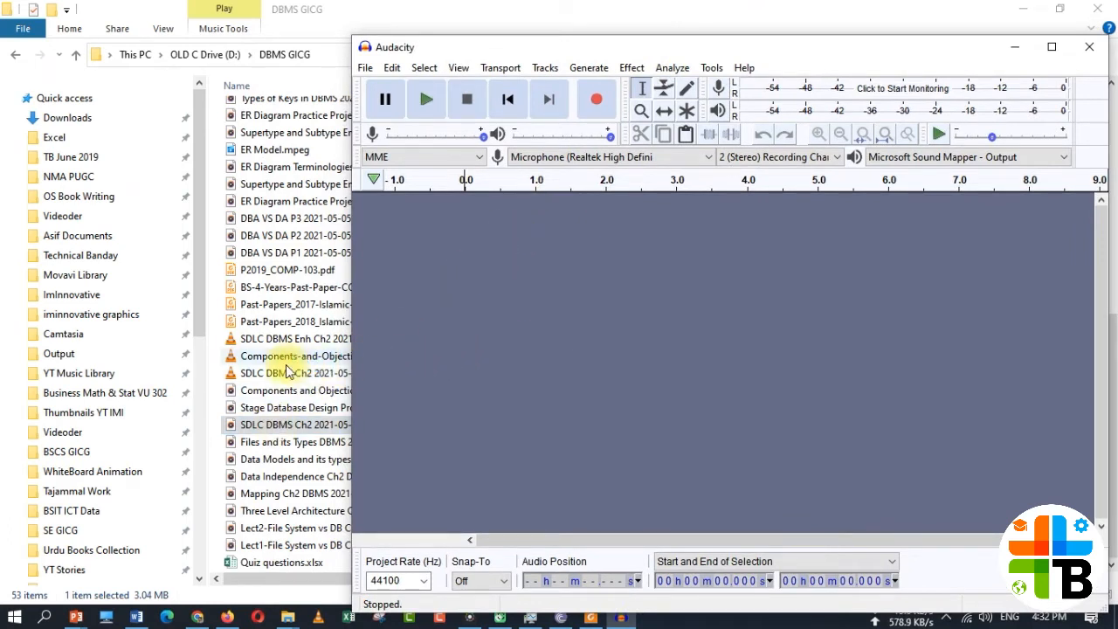
drag(285, 362, 427, 350)
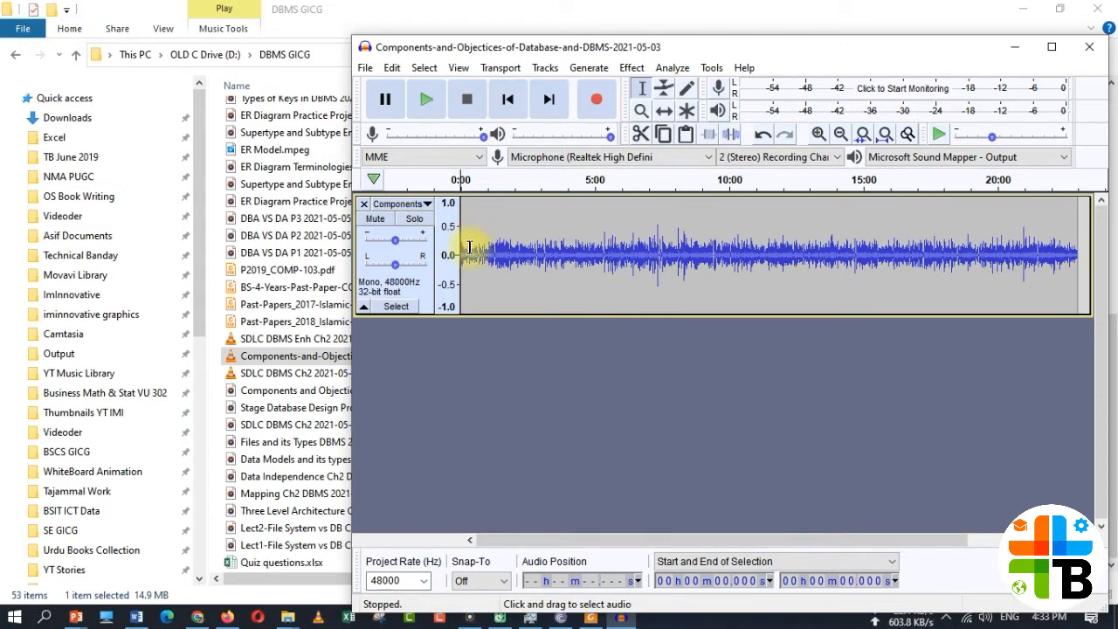
- Play the opening seconds of the imported track to hear its original volume, then stop playback
scroll(449, 220, up, 3)
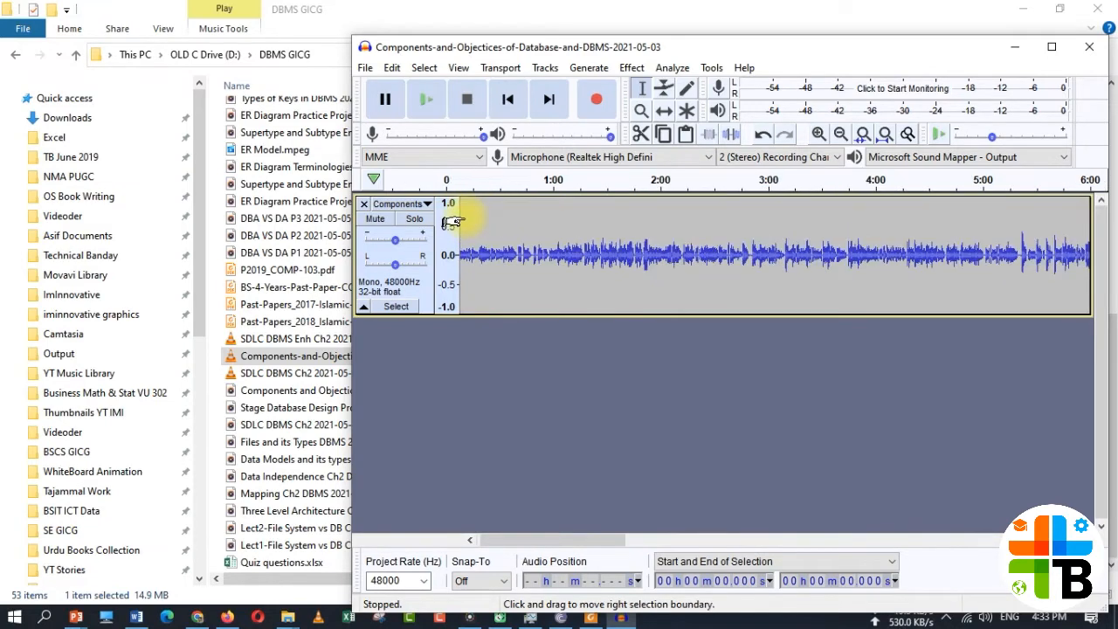
scroll(463, 220, up, 1)
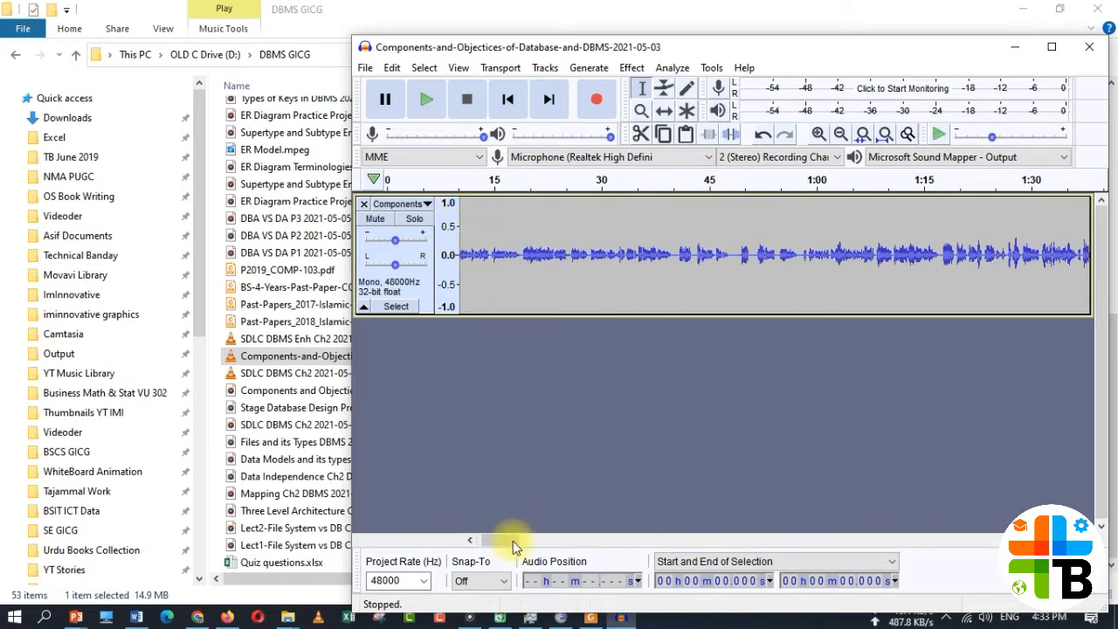
drag(500, 540, 486, 541)
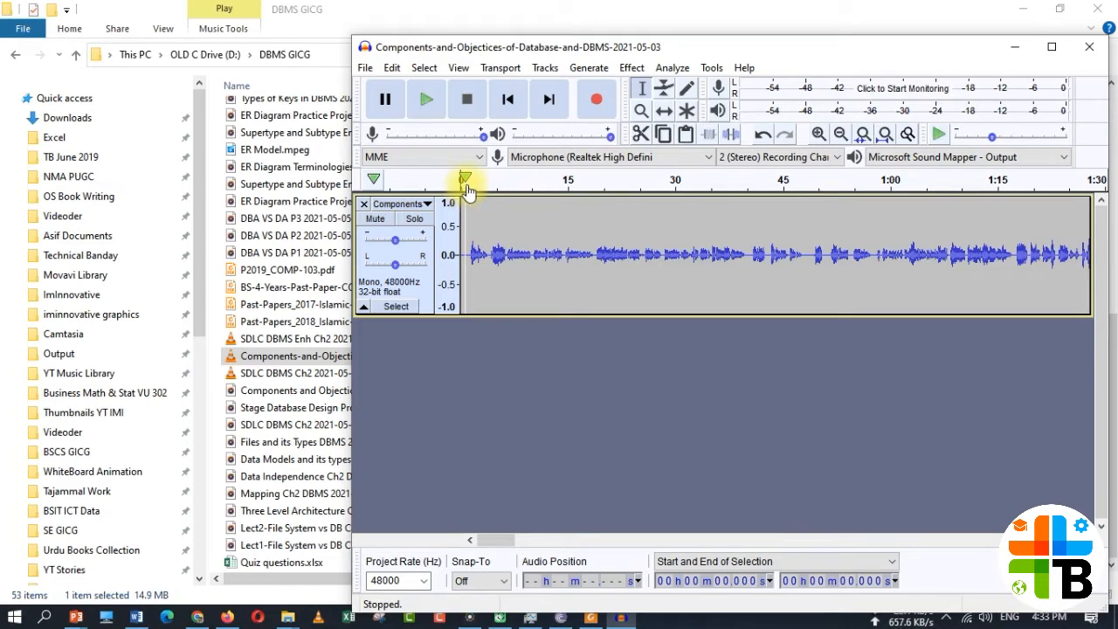
click(467, 181)
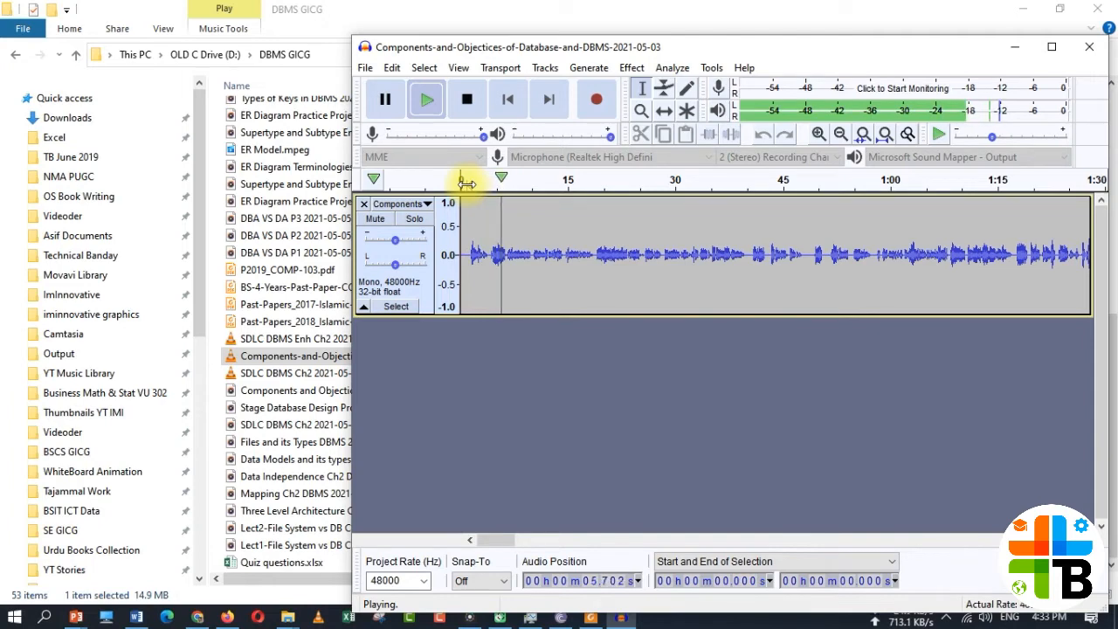
key(space)
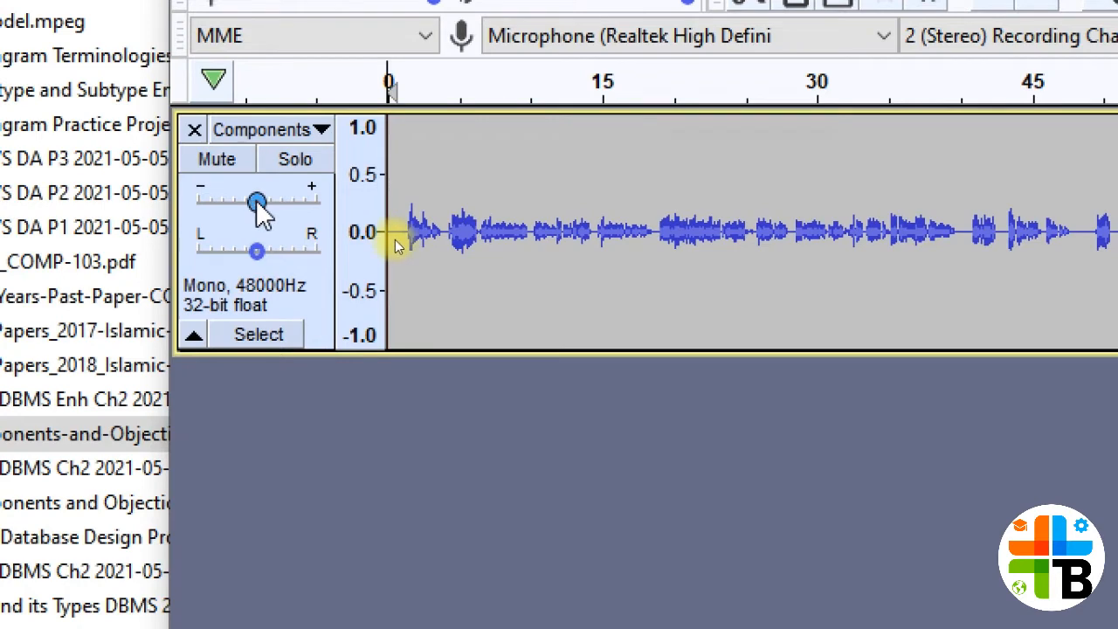
- Try a higher gain on the track, listen to its opening, and return the gain to the centre
drag(256, 203, 282, 213)
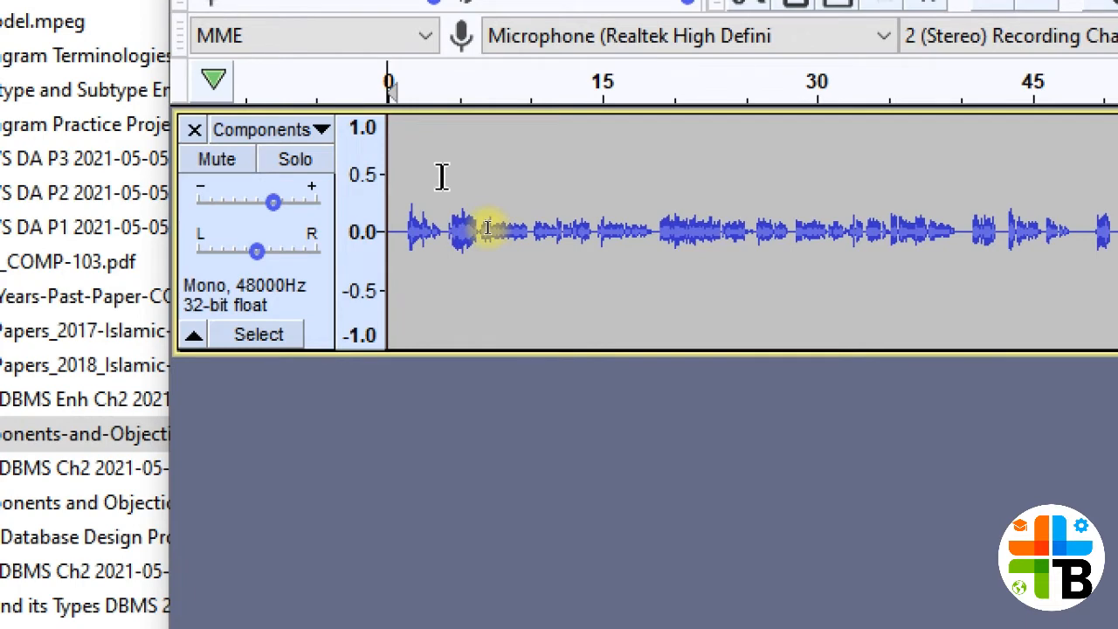
key(space)
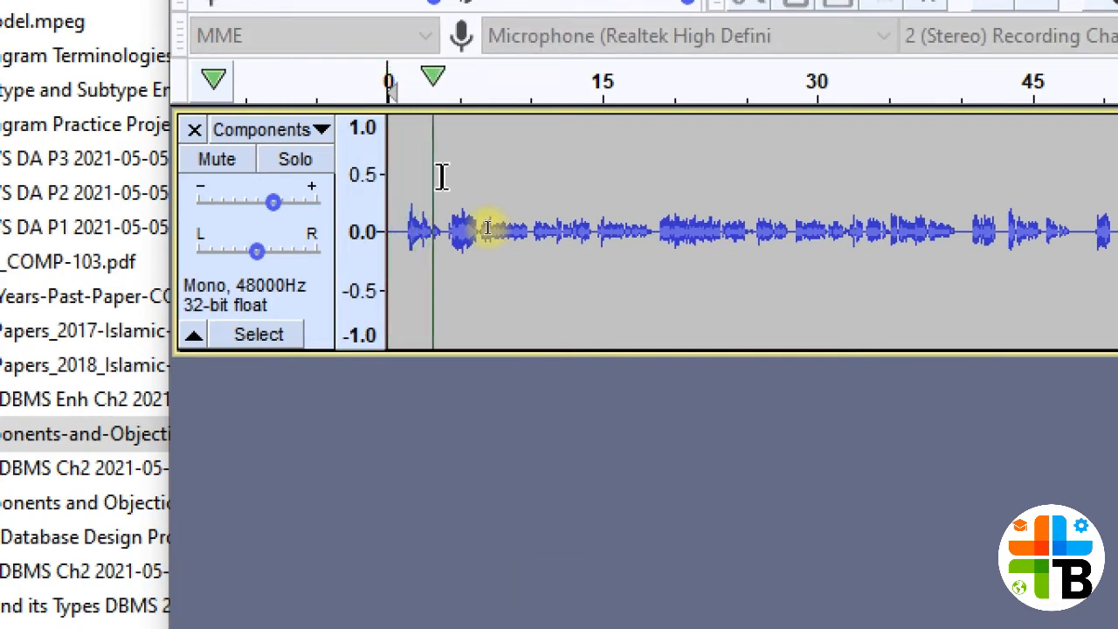
key(space)
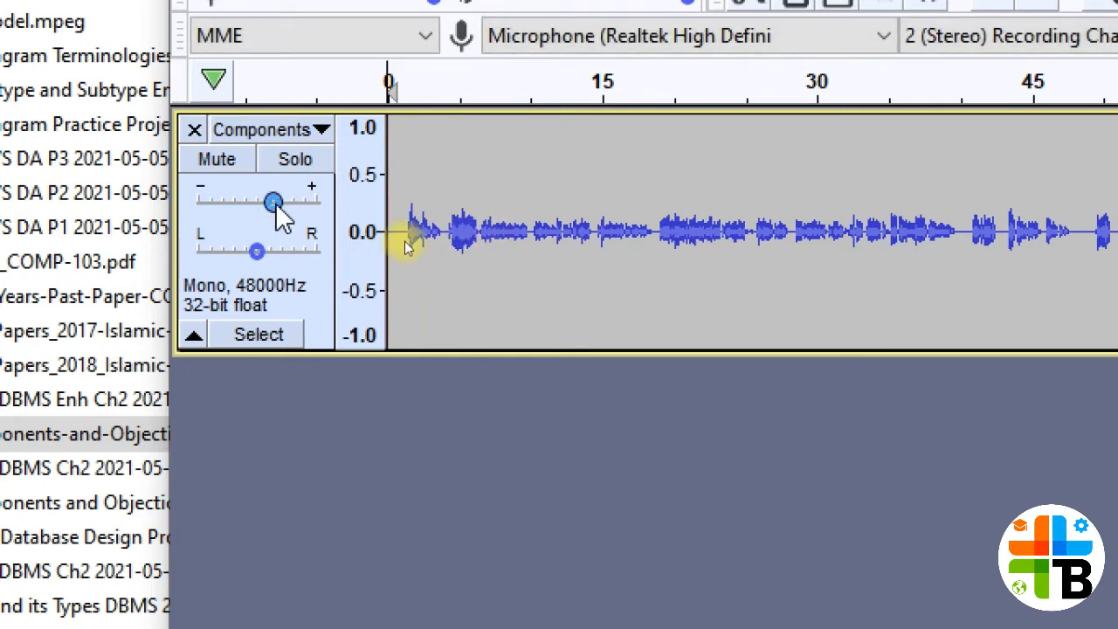
drag(276, 210, 257, 210)
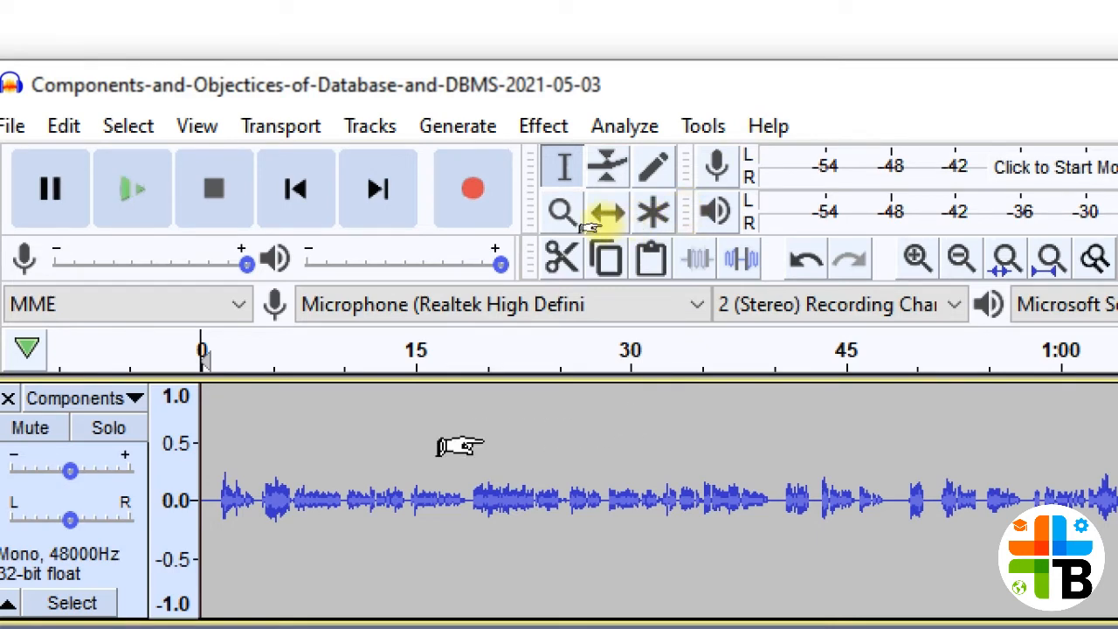
- Select the entire track, amplify it by 5.325 dB, and play back its opening seconds
key(ctrl+a)
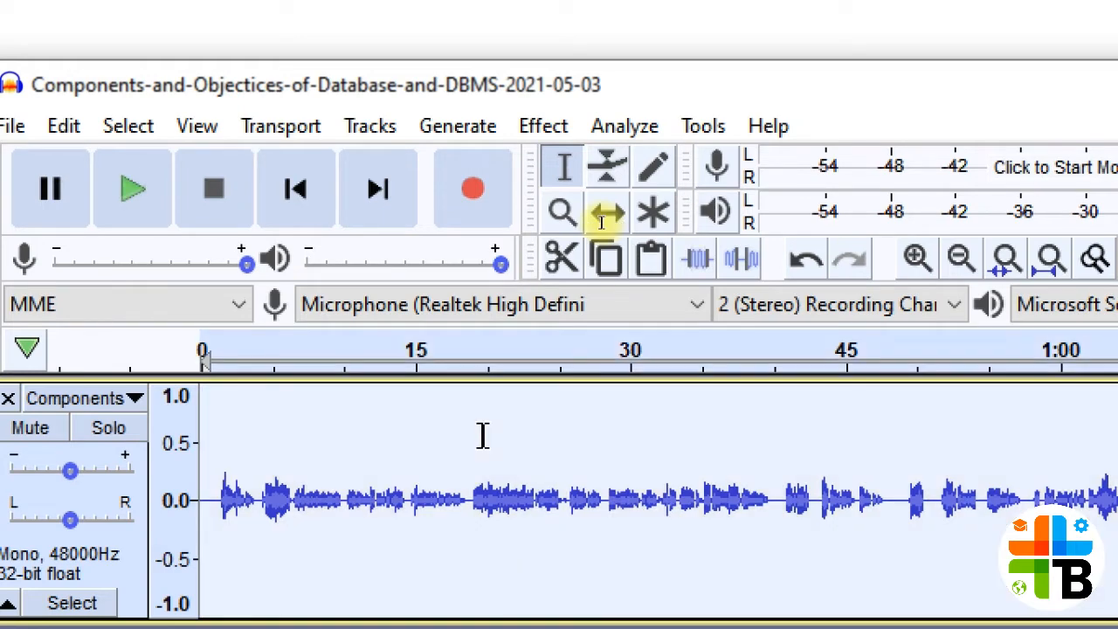
click(150, 128)
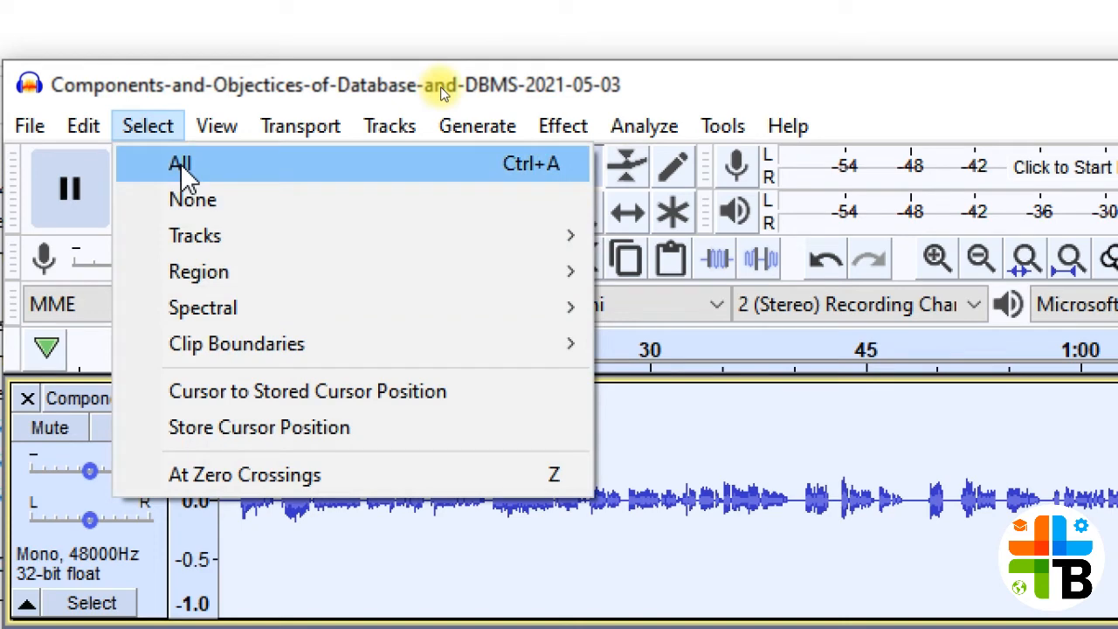
mouse_move(573, 129)
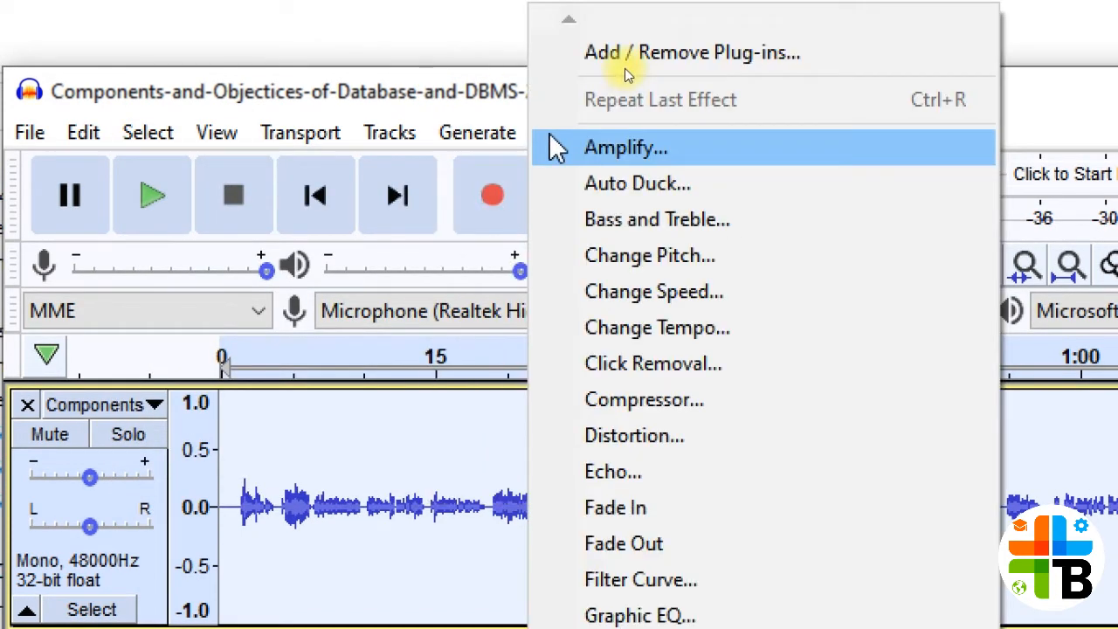
click(634, 155)
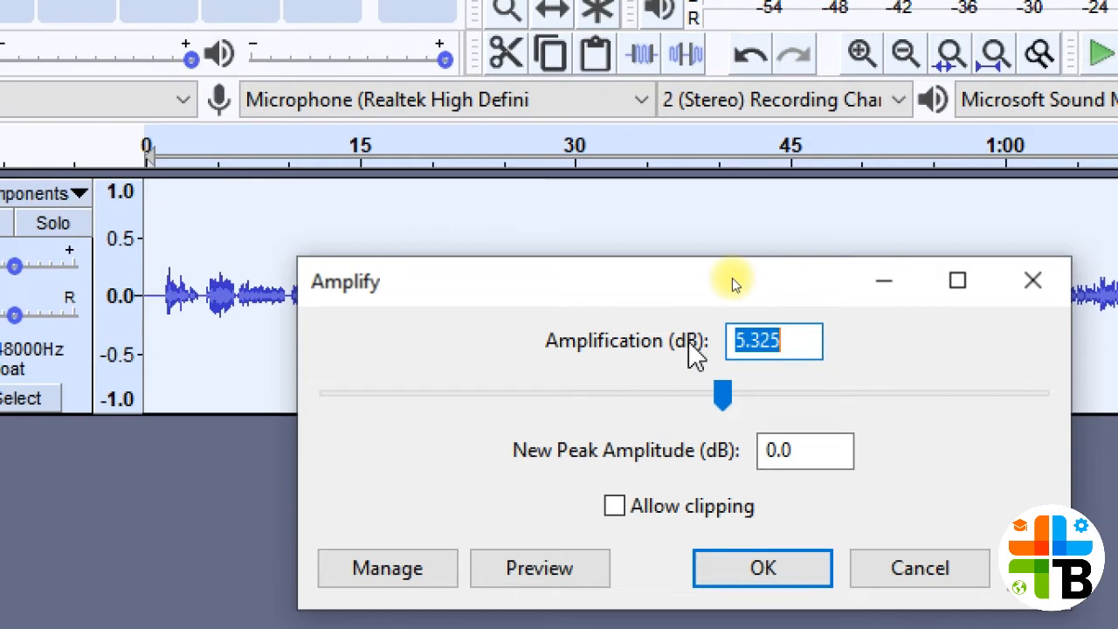
drag(722, 395, 746, 395)
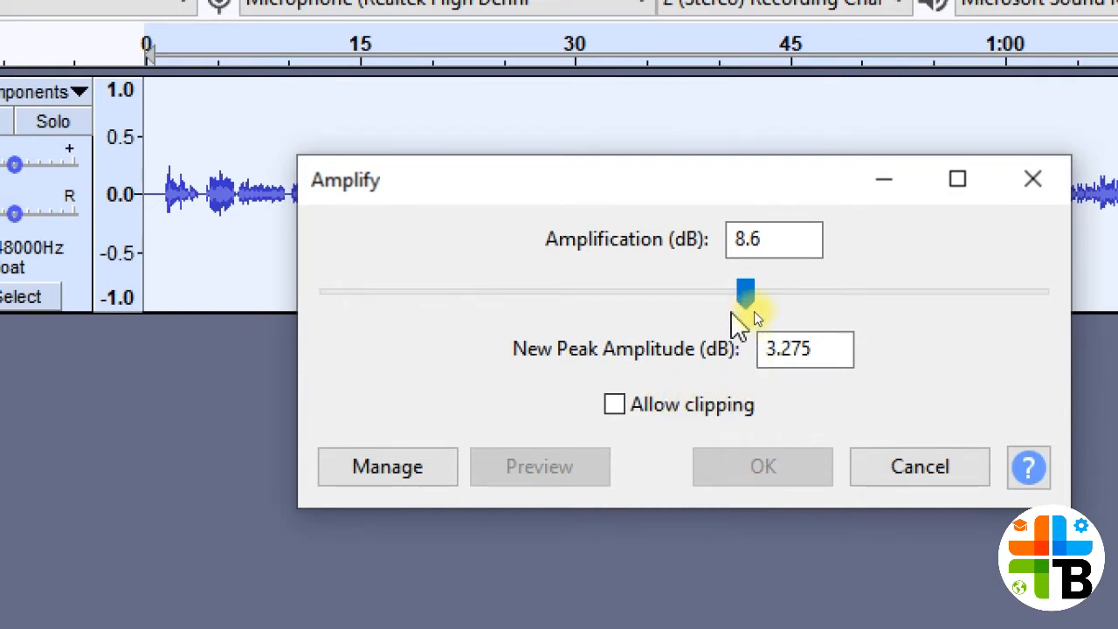
drag(745, 295, 720, 295)
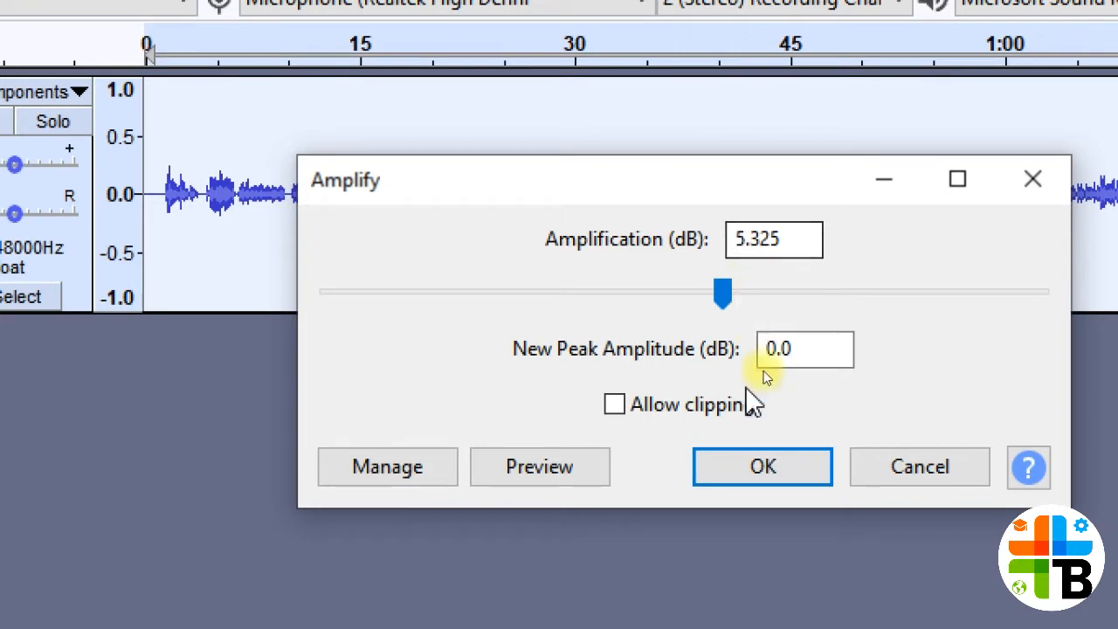
click(762, 472)
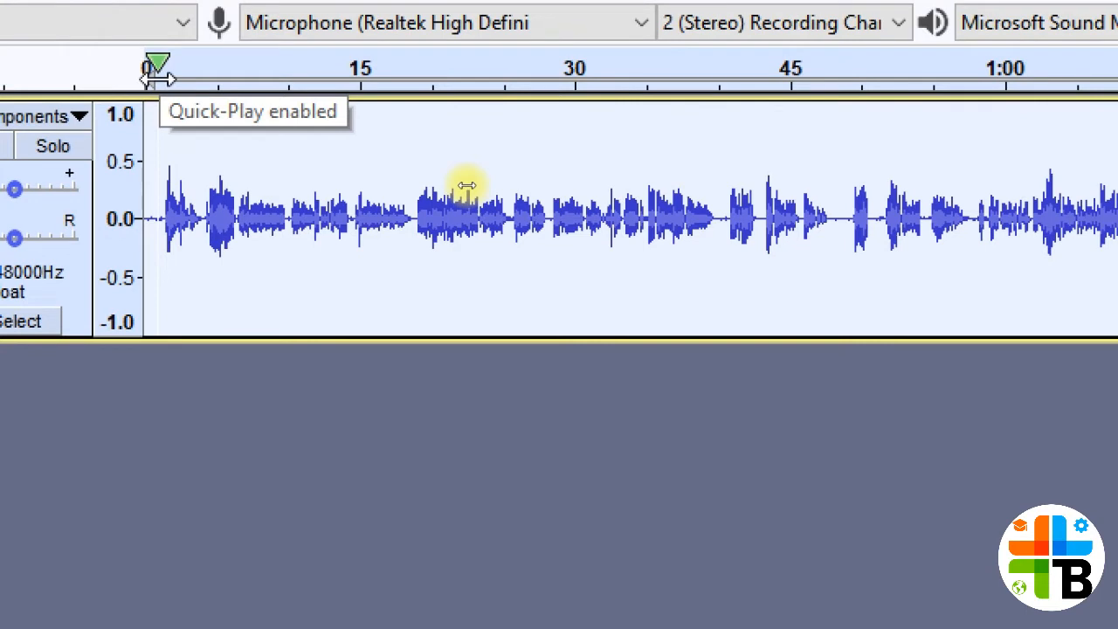
click(157, 76)
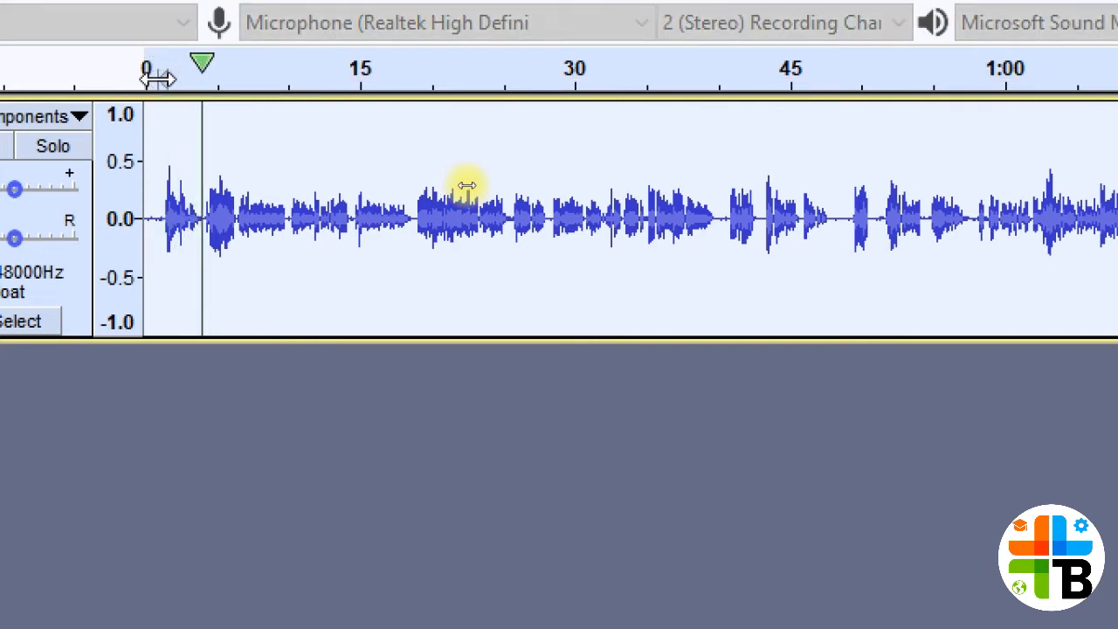
key(space)
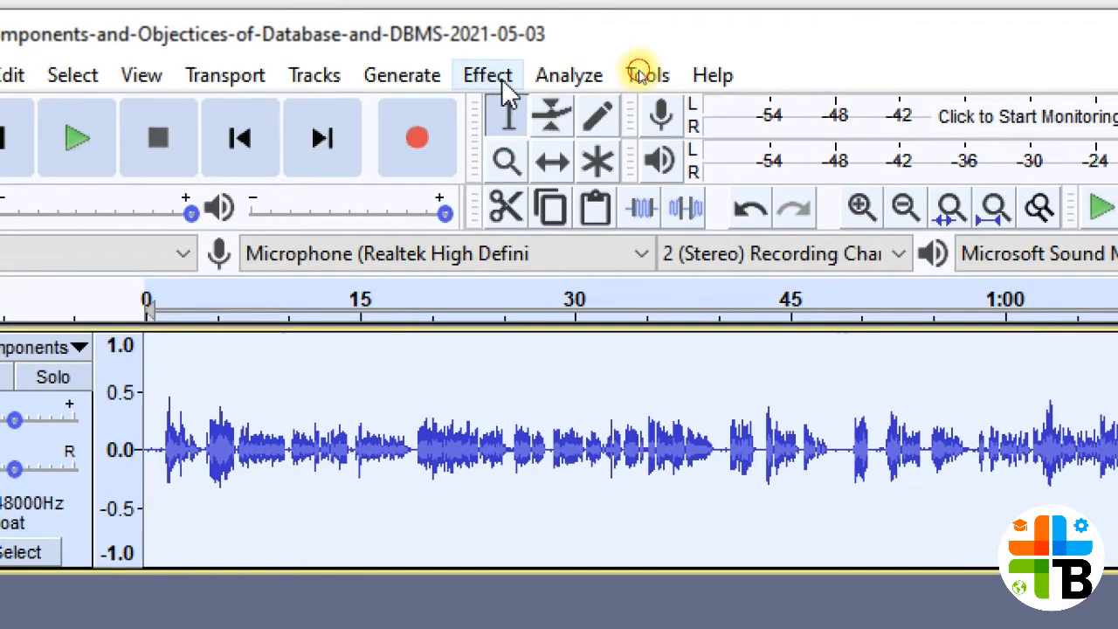
- Amplify the selected track by another 4.3 dB with clipping allowed, and listen to its opening
click(494, 69)
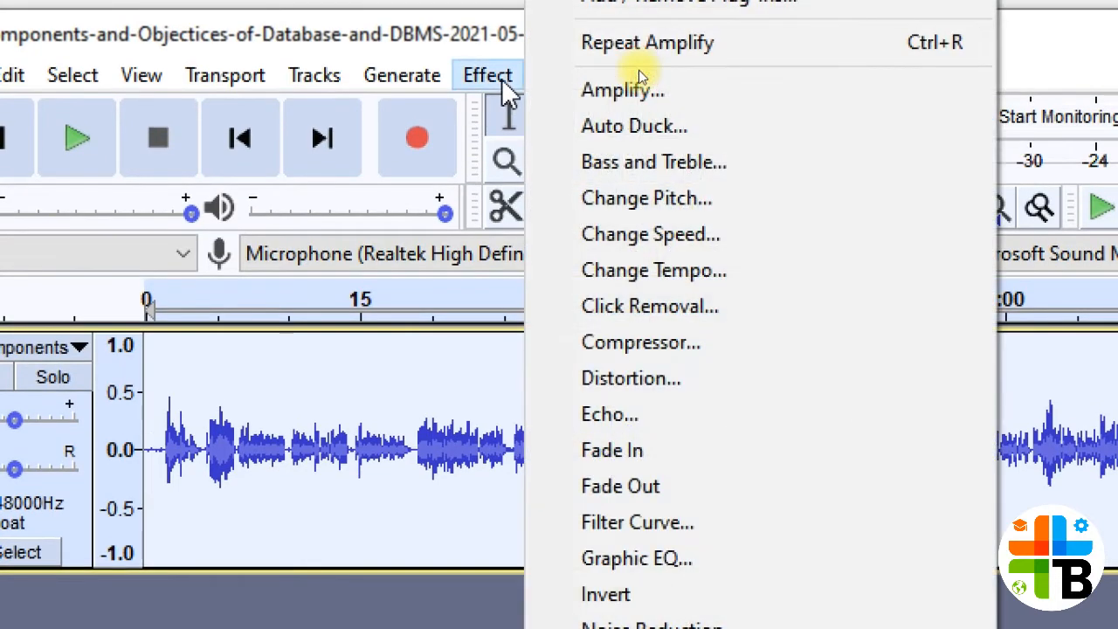
click(690, 85)
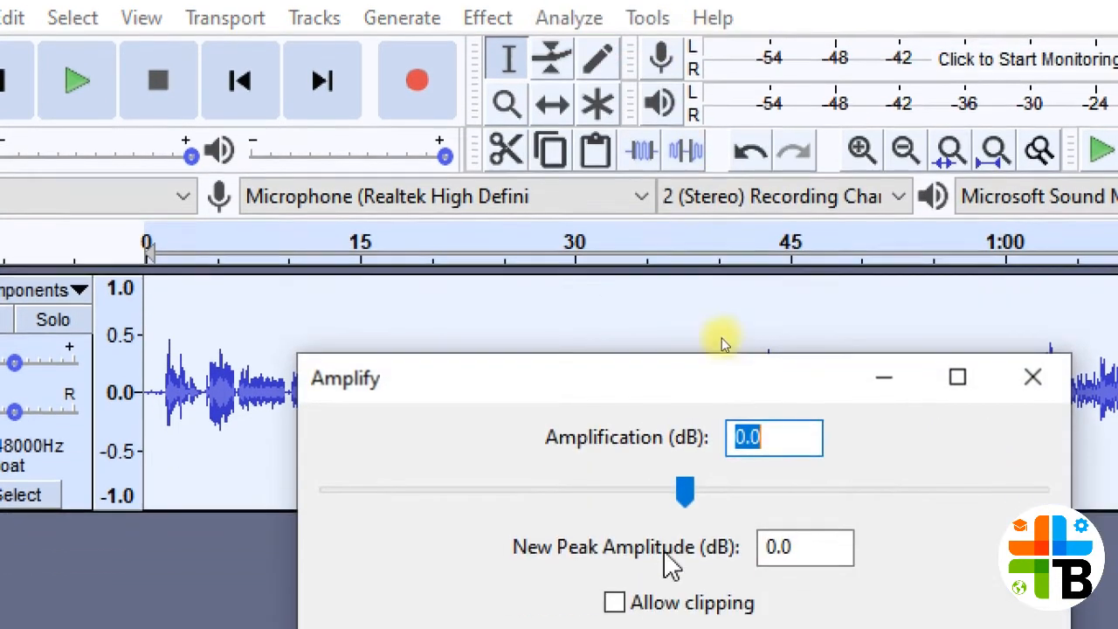
drag(623, 365, 599, 214)
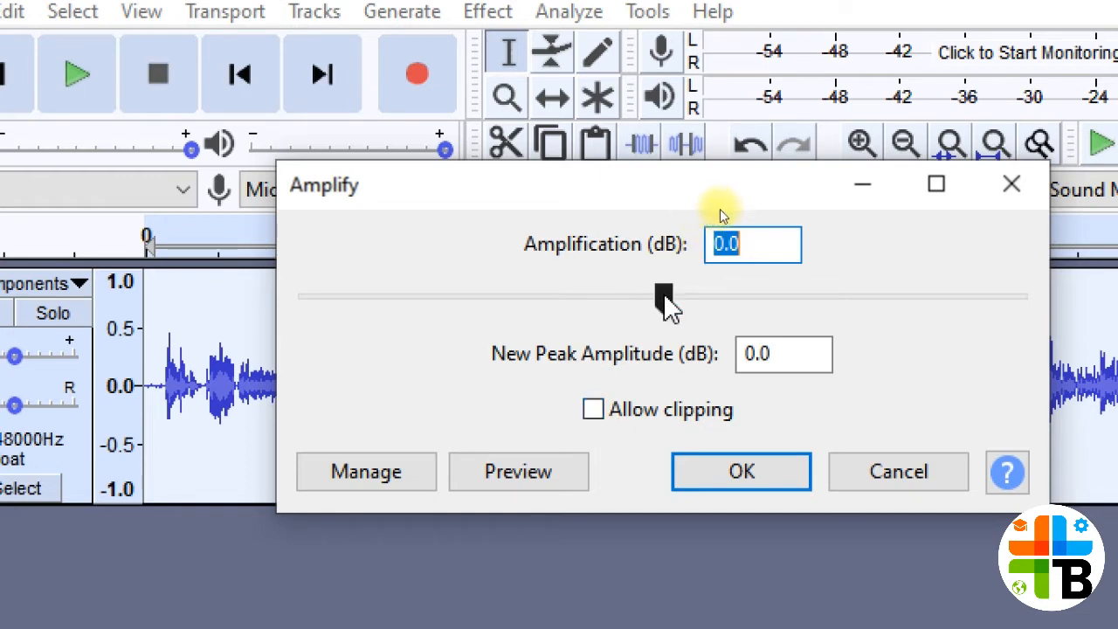
drag(667, 300, 699, 301)
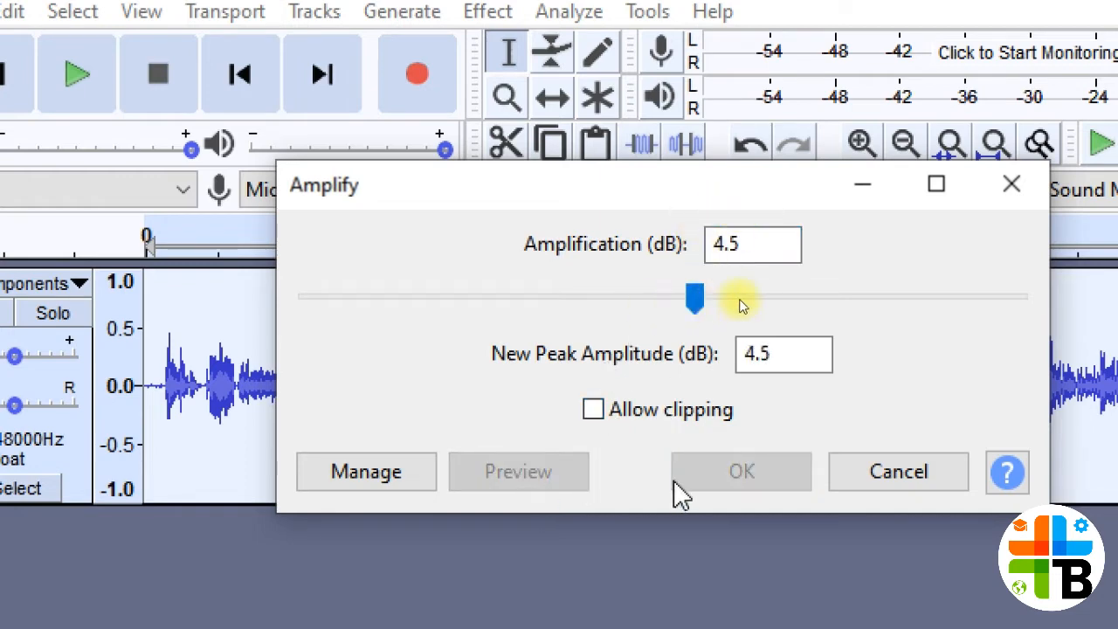
click(595, 413)
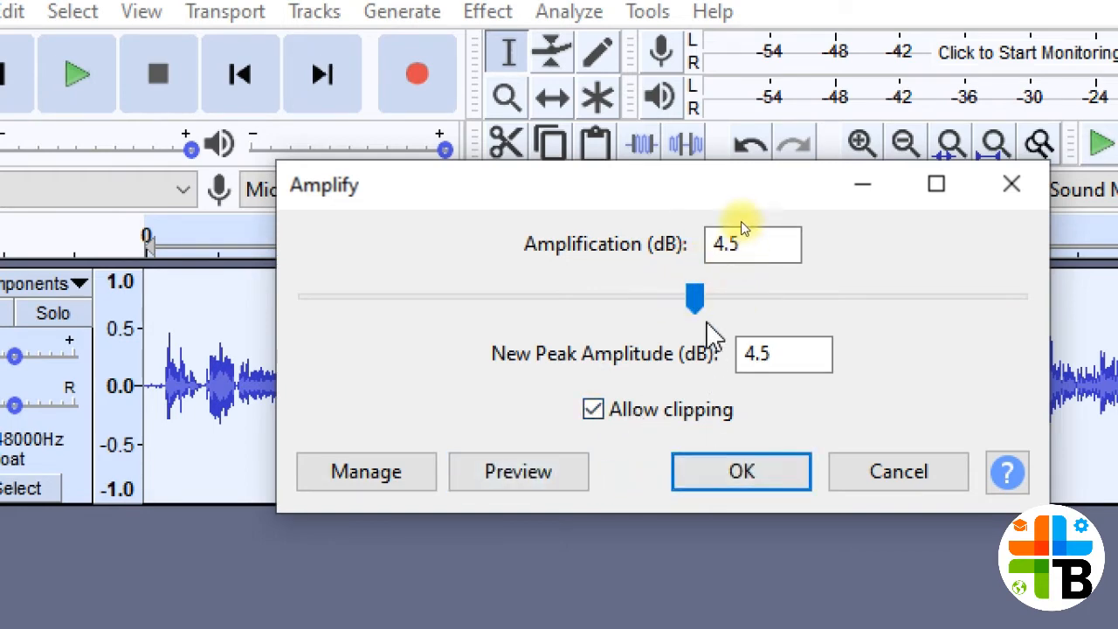
mouse_move(696, 304)
mouse_down()
mouse_move(708, 303)
mouse_move(693, 304)
mouse_up()
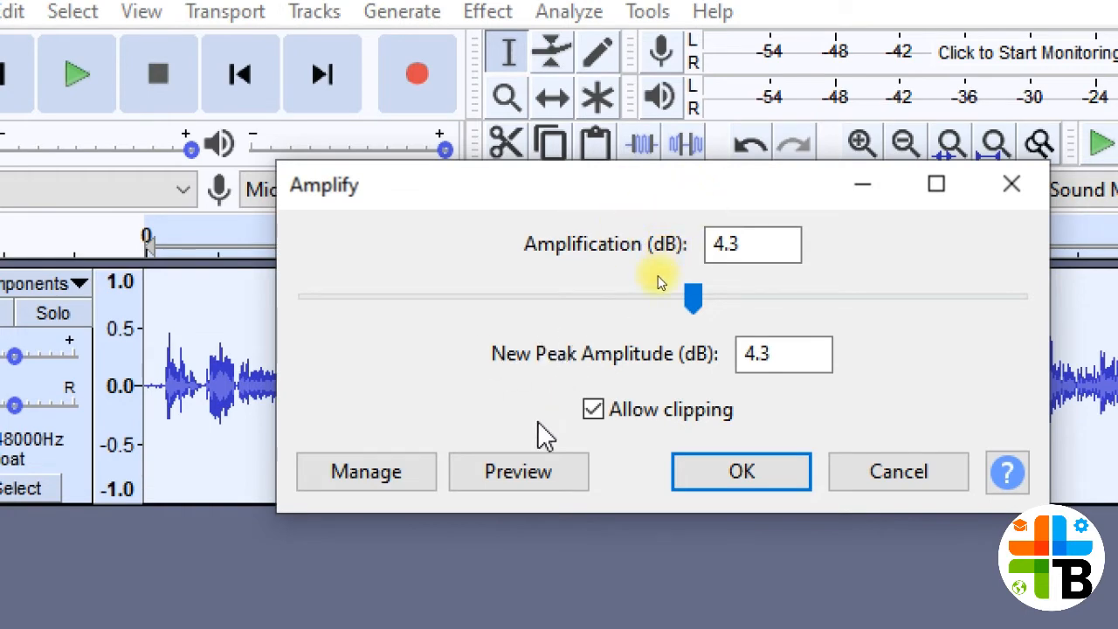
click(736, 485)
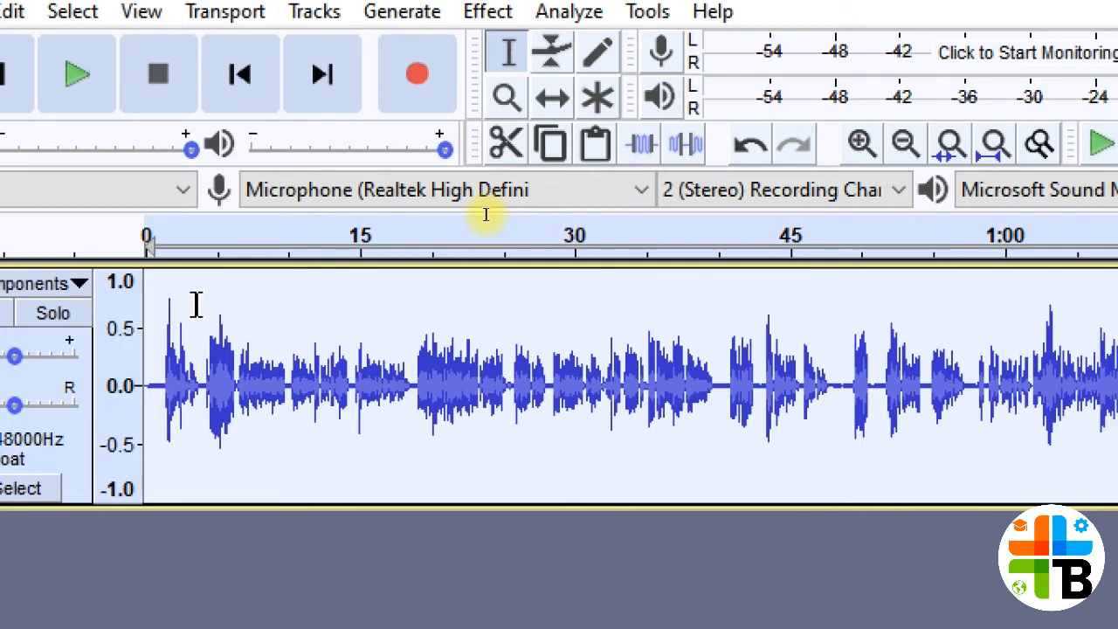
key(space)
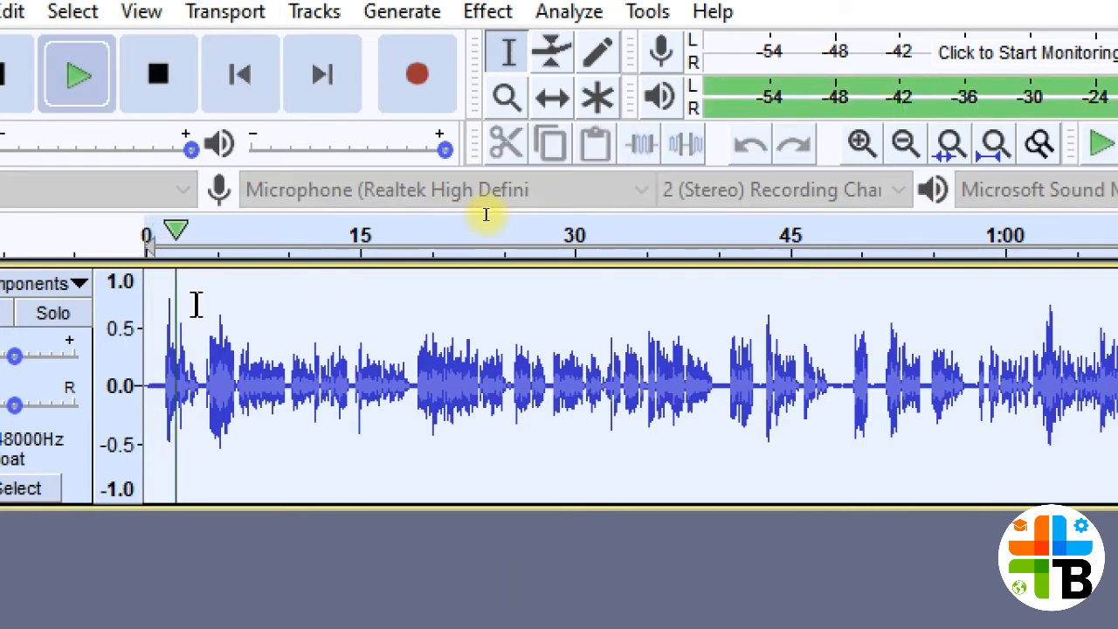
key(space)
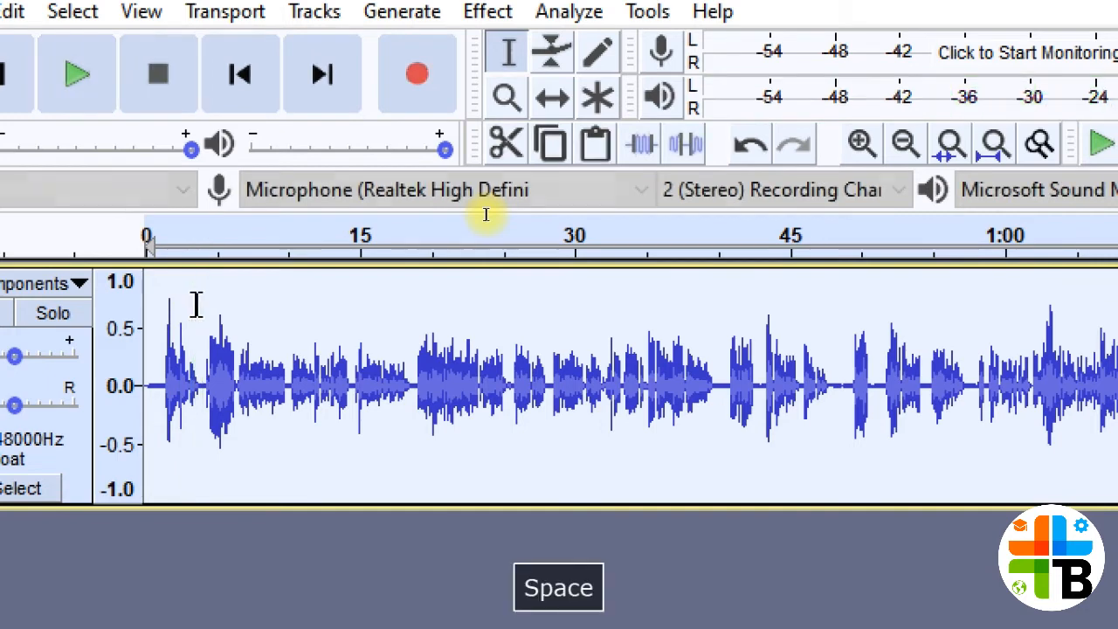
- Import the same original audio file as a second track and play it solo with the amplified track muted
key(ctrl+3)
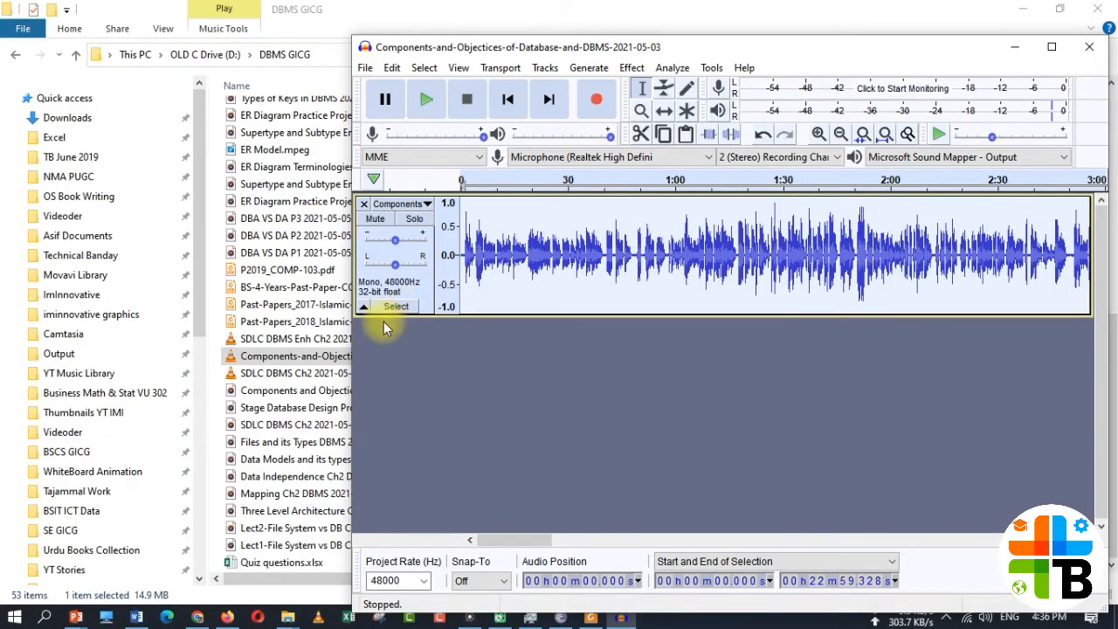
drag(301, 355, 407, 405)
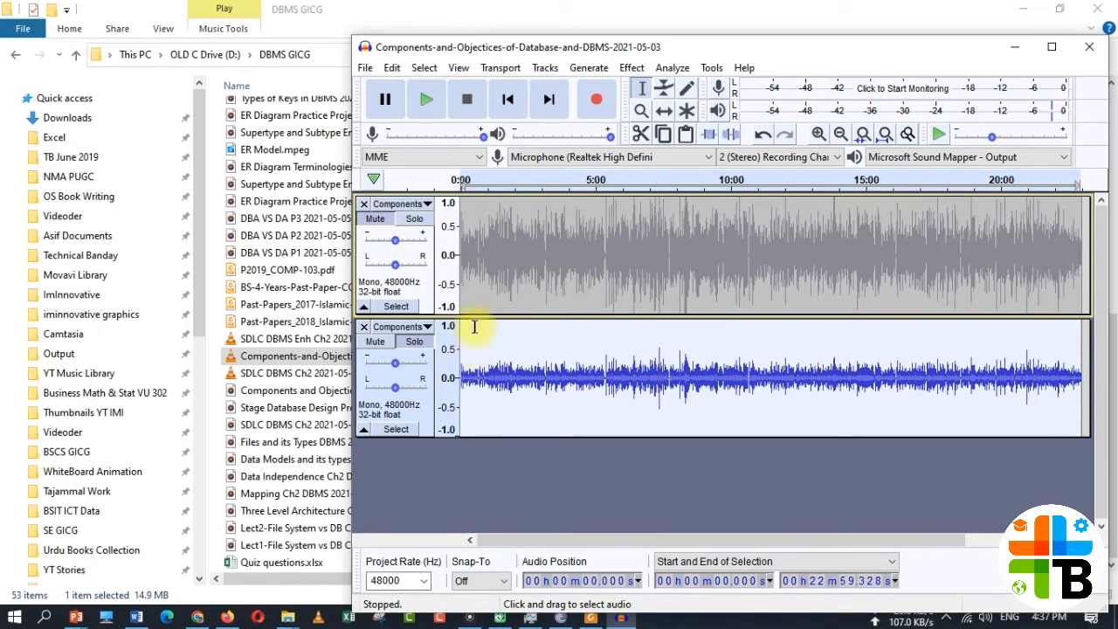
key(space)
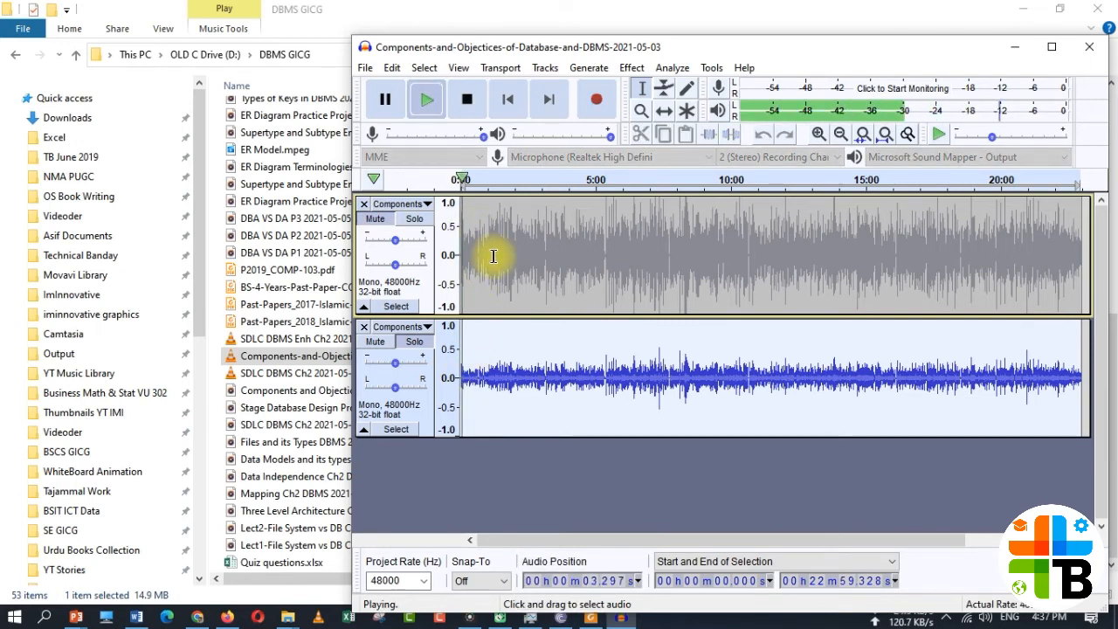
key(space)
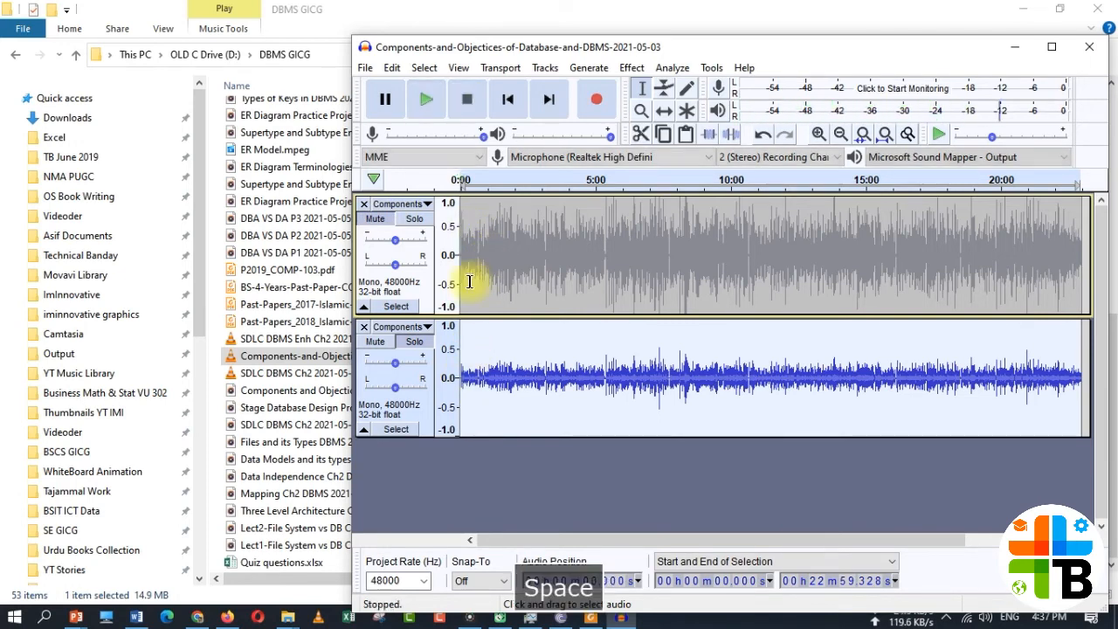
- Mute the original second track, unmute the amplified first track, and play it for comparison
click(379, 343)
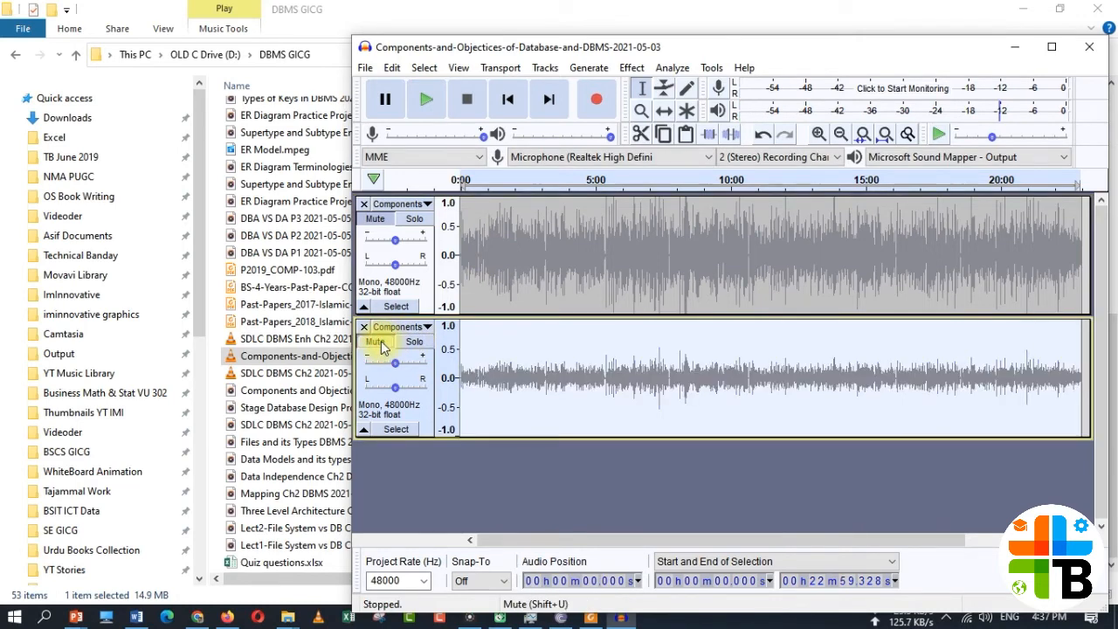
click(376, 220)
key(space)
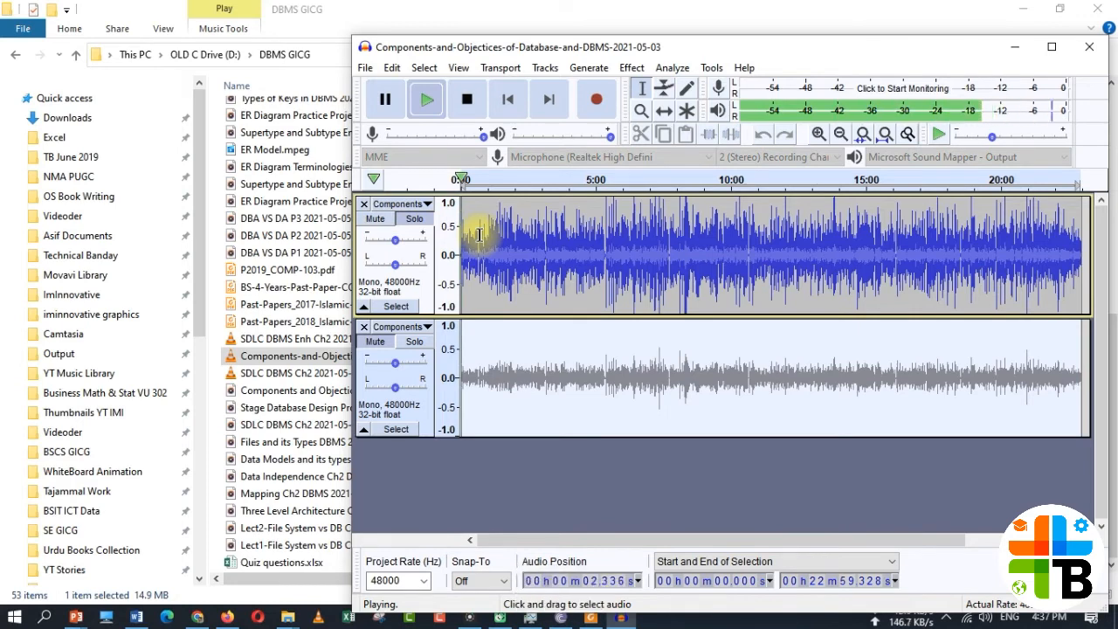
- Stop playback and export the soloed amplified track as an MP3 to the DBMS GICG folder, replacing Components-and-Objectices-of-Database-and-DBMS-2021-05-03.mp3
key(space)
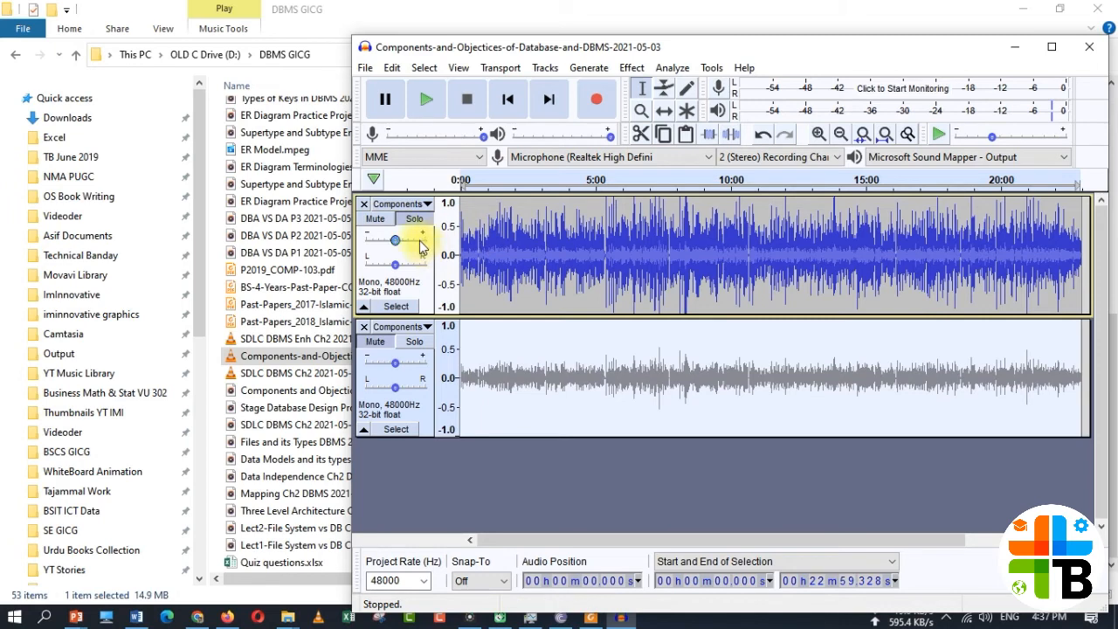
click(367, 73)
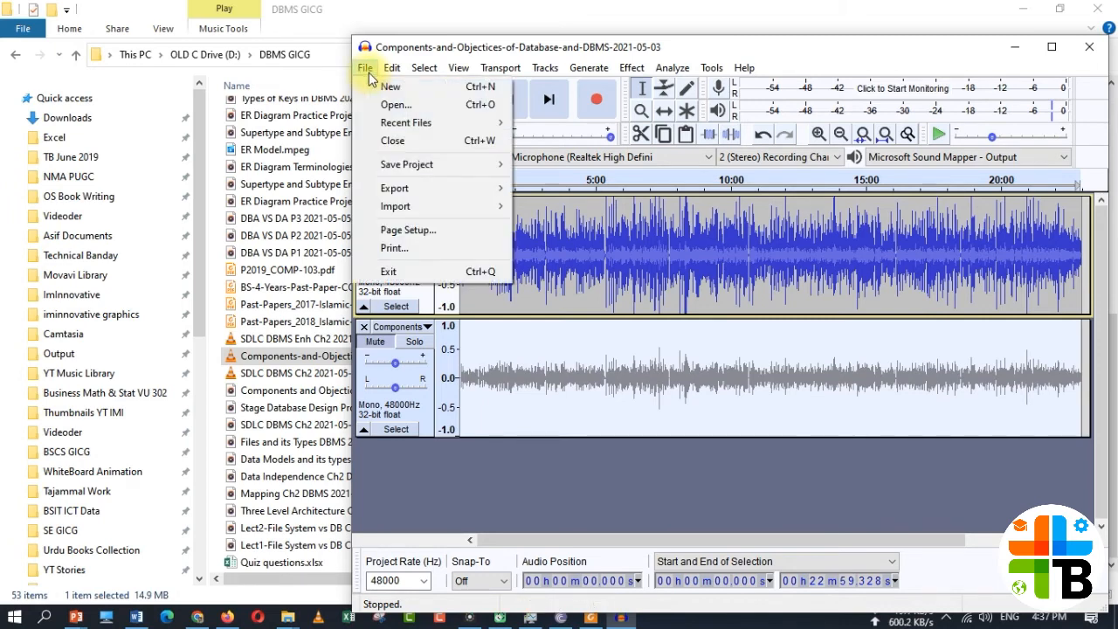
mouse_move(423, 198)
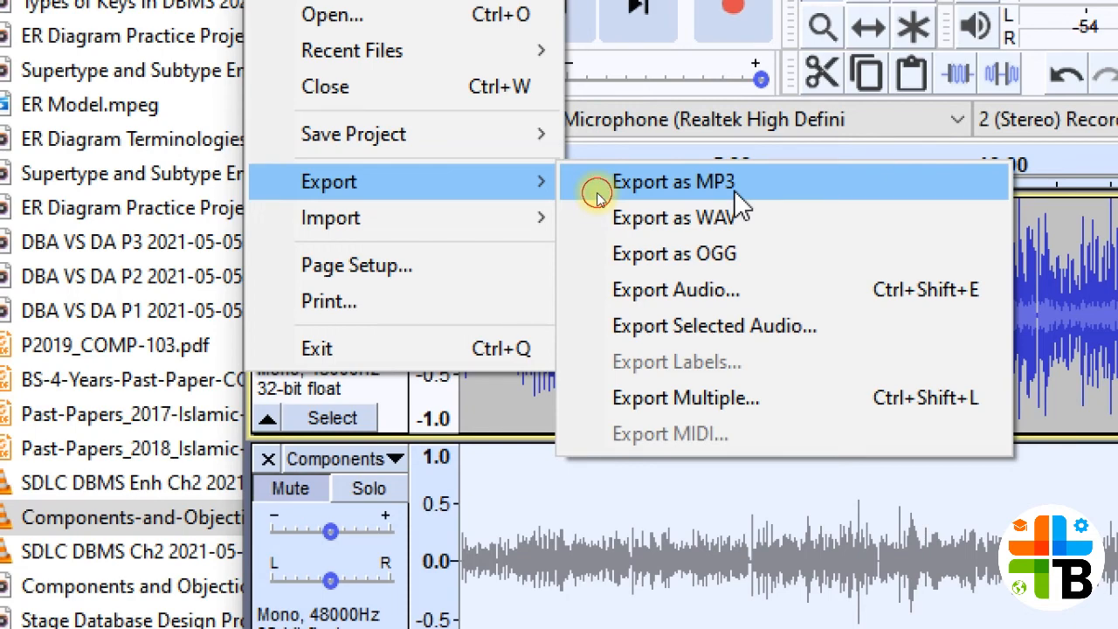
click(734, 190)
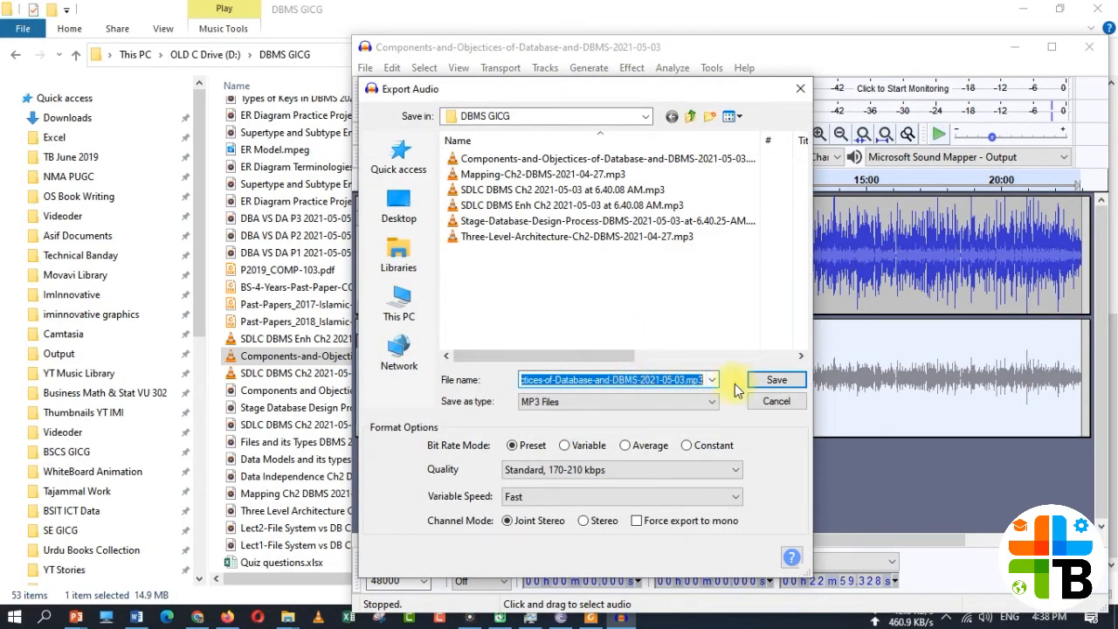
click(762, 380)
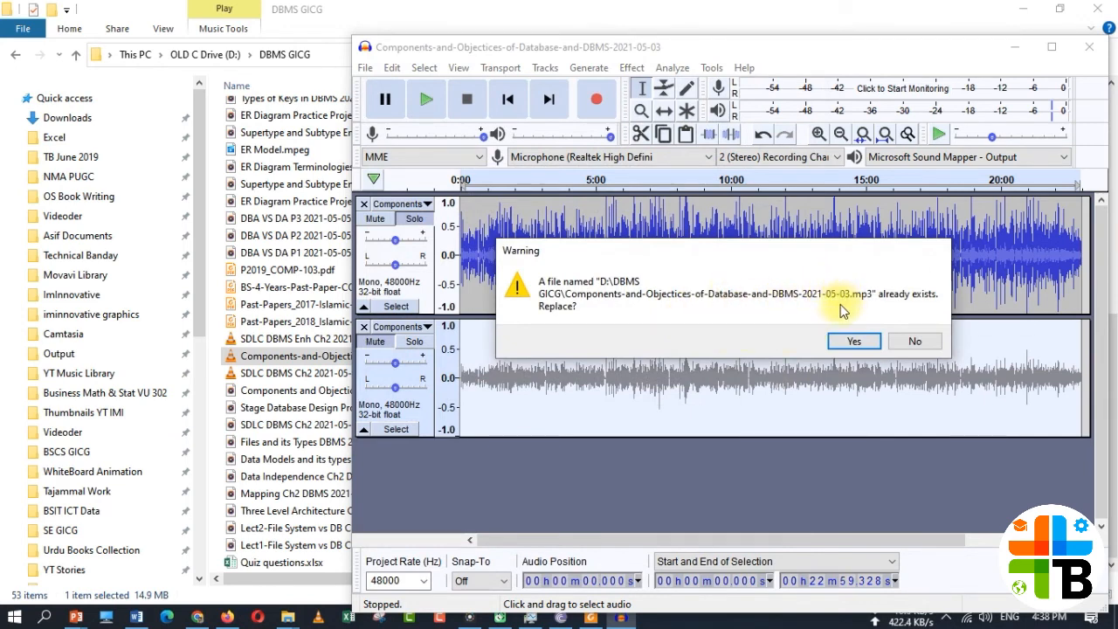
click(851, 341)
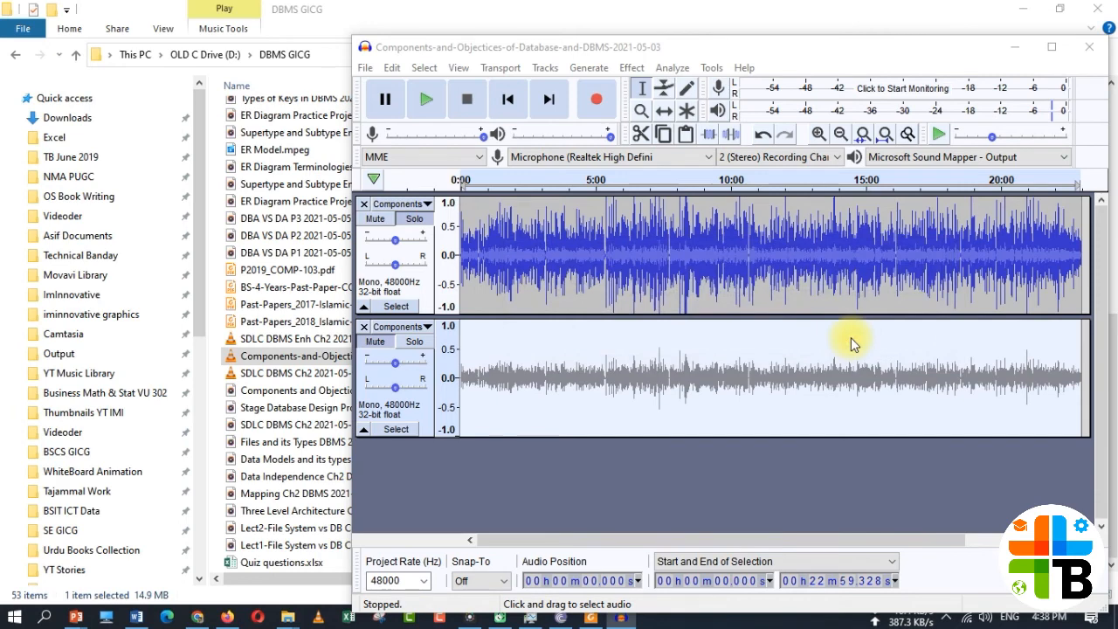